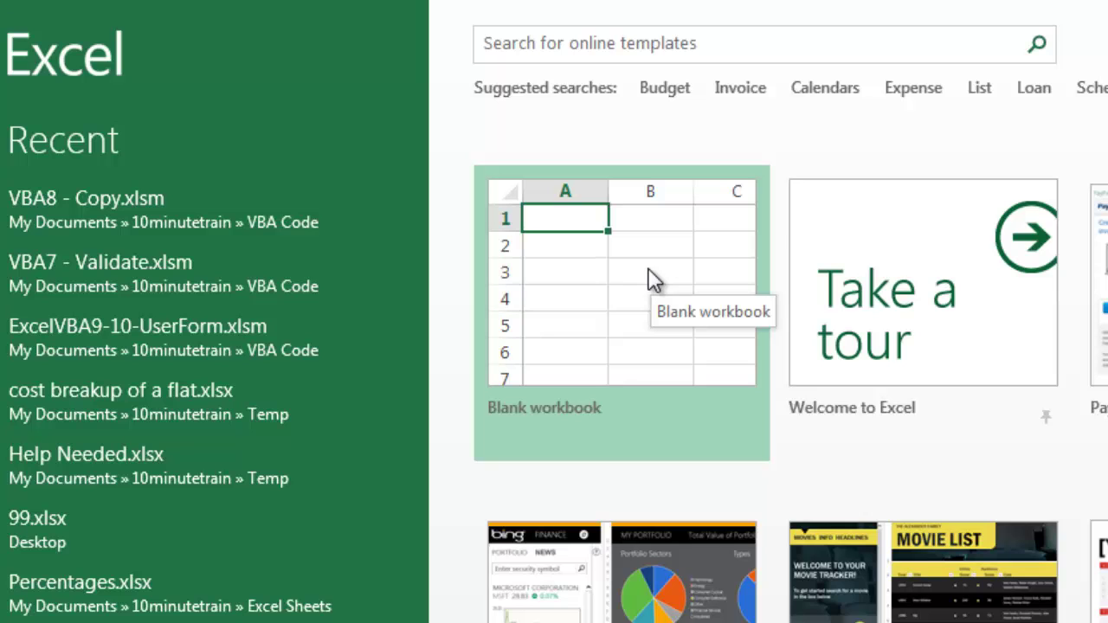
# Create a new blank workbook and make cell A1 the active cell
pyautogui.click(604, 341)
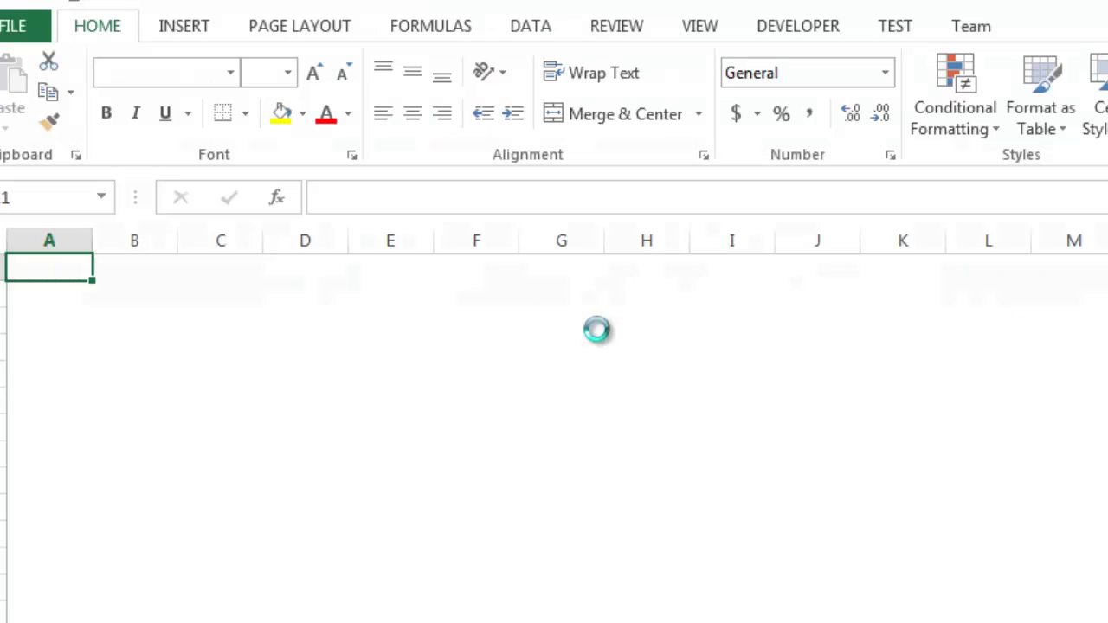
pyautogui.click(597, 330)
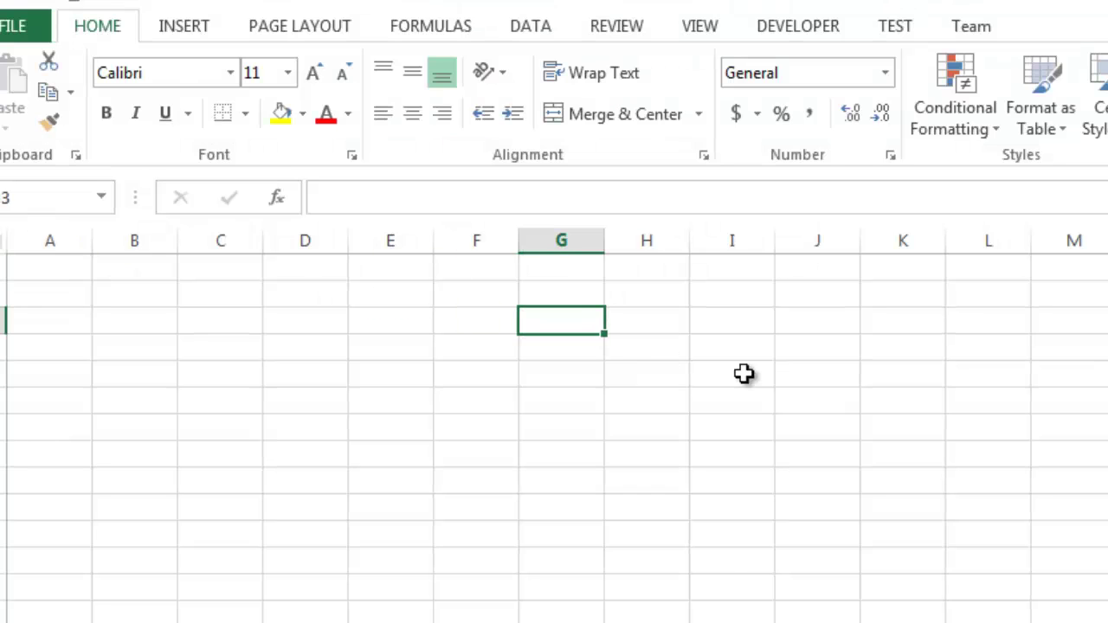
pyautogui.click(72, 271)
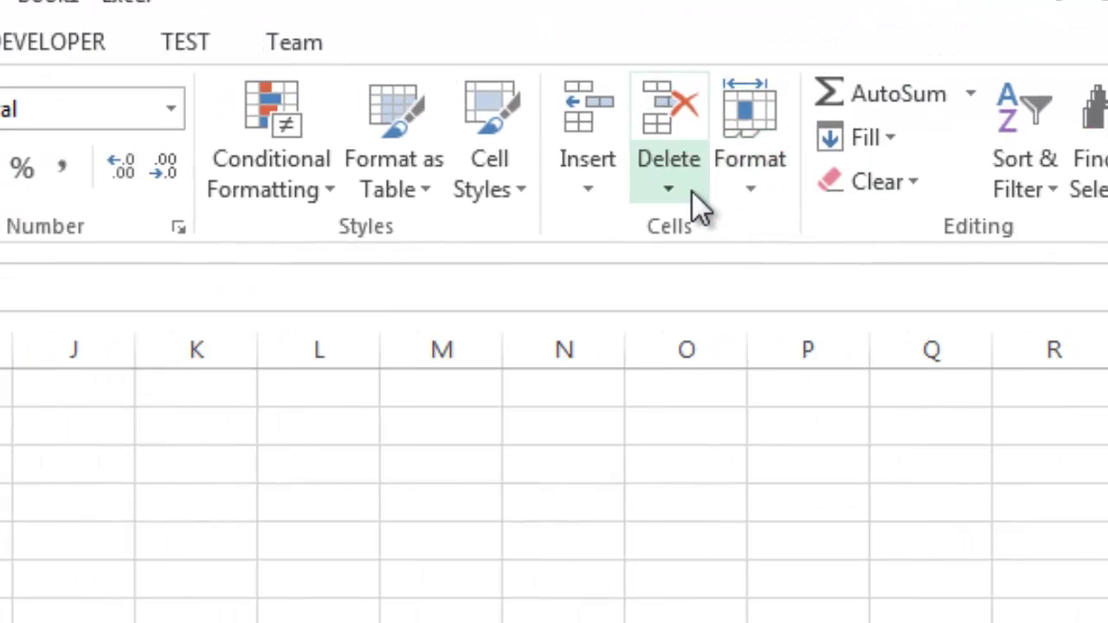
# Look over the cell size and visibility format options, plus the detailed font settings for cells, without changing anything
pyautogui.click(753, 179)
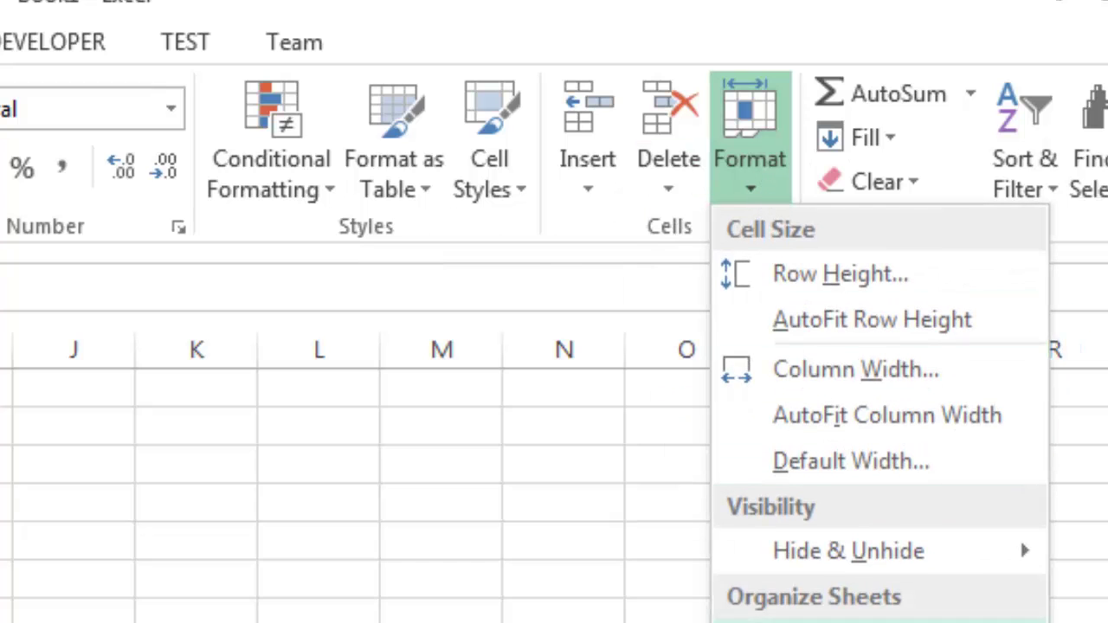
pyautogui.press('Escape')
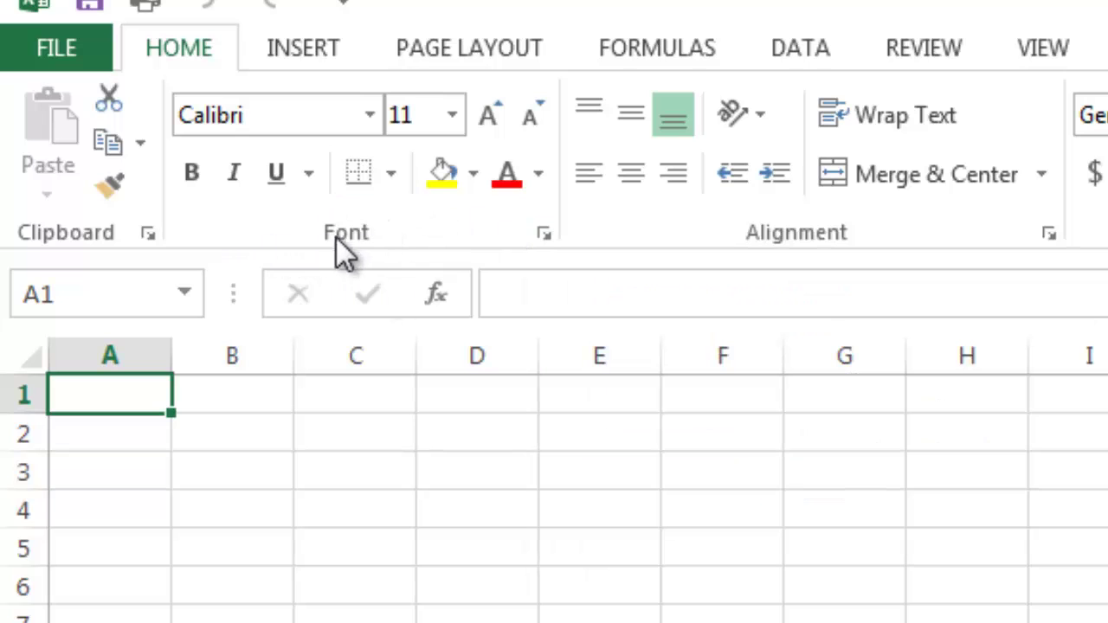
pyautogui.click(552, 235)
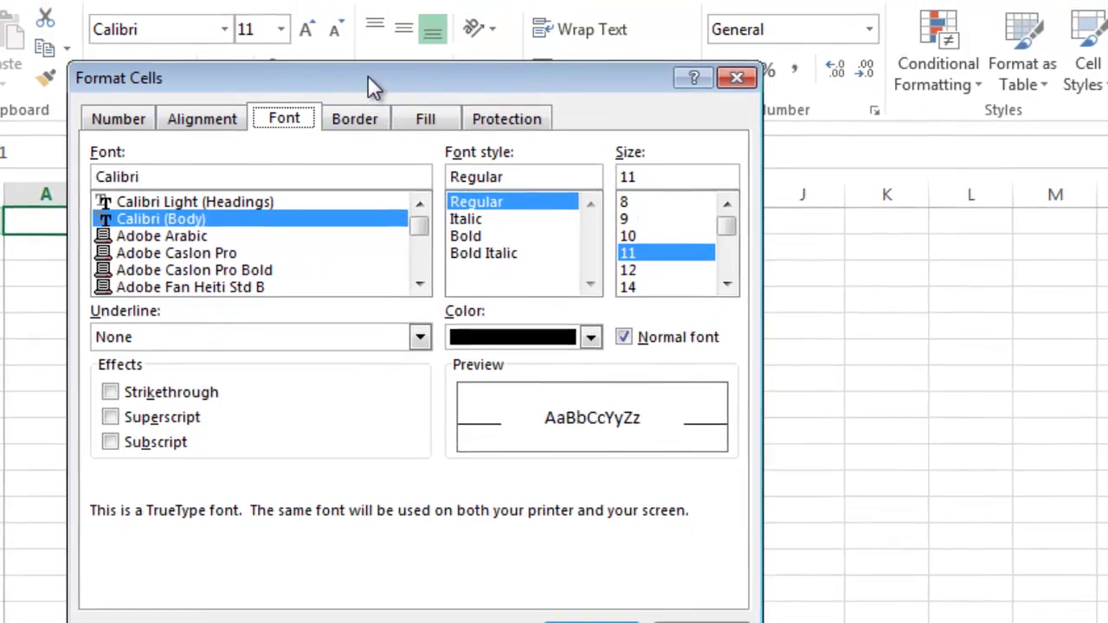
pyautogui.moveTo(359, 51); pyautogui.dragTo(331, 168)
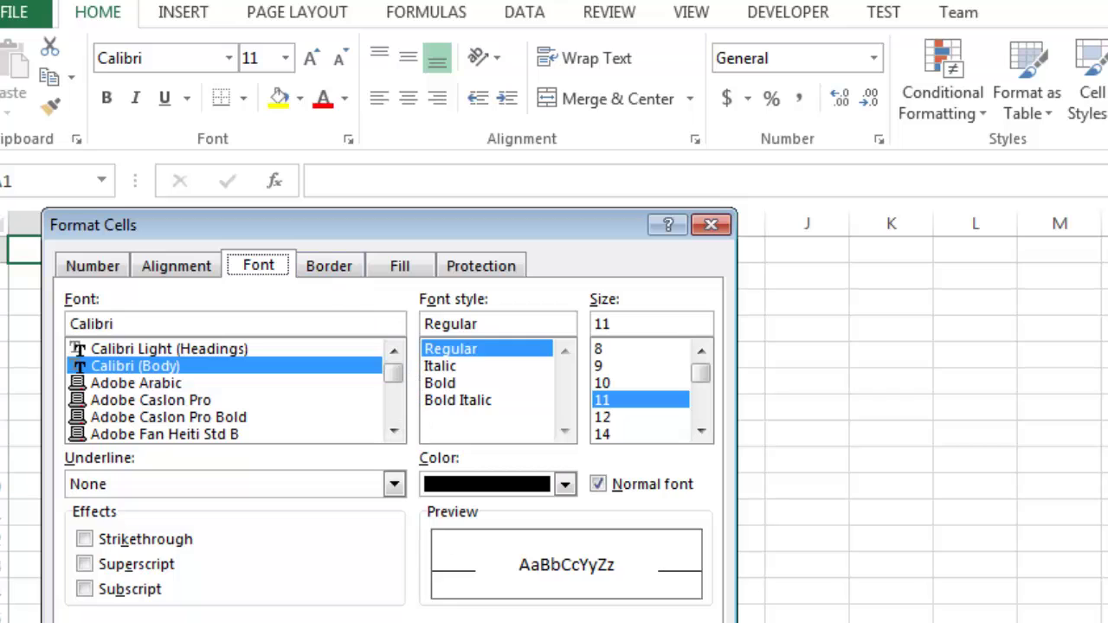
pyautogui.press('Escape')
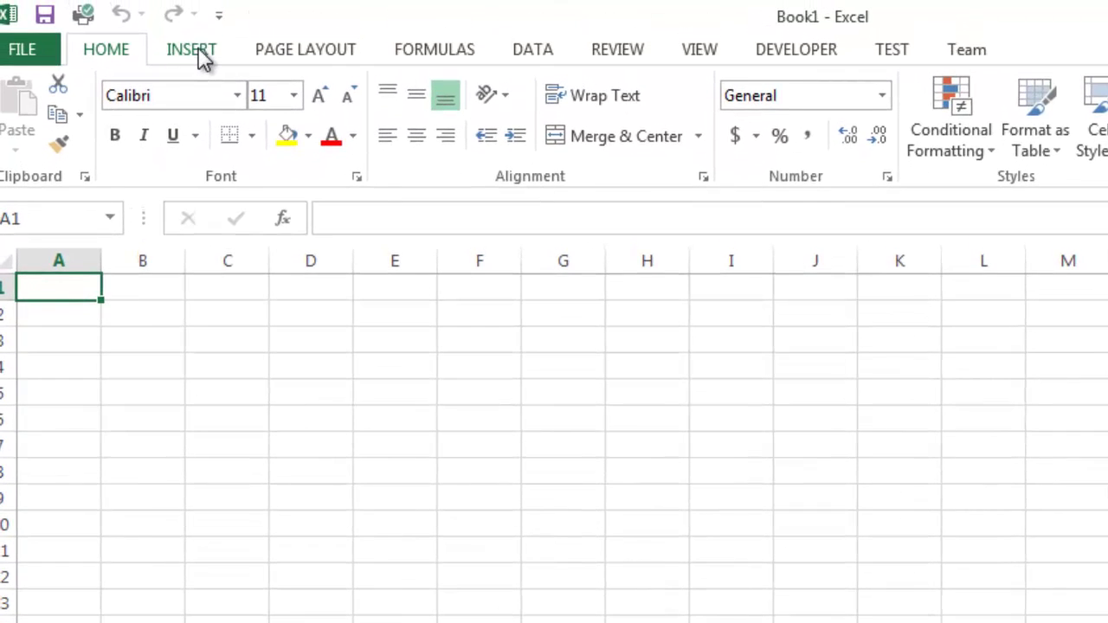
# Look through the Insert, Page Layout, Formulas, Data, Review, View, Developer and custom TEST command sets of the ribbon
pyautogui.click(199, 54)
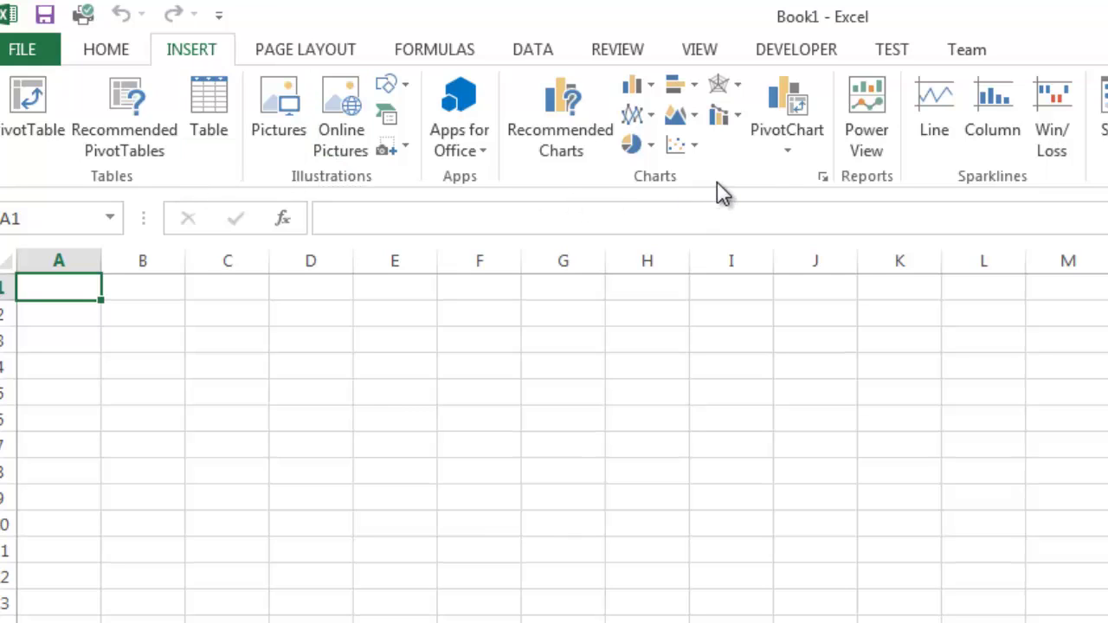
pyautogui.click(318, 59)
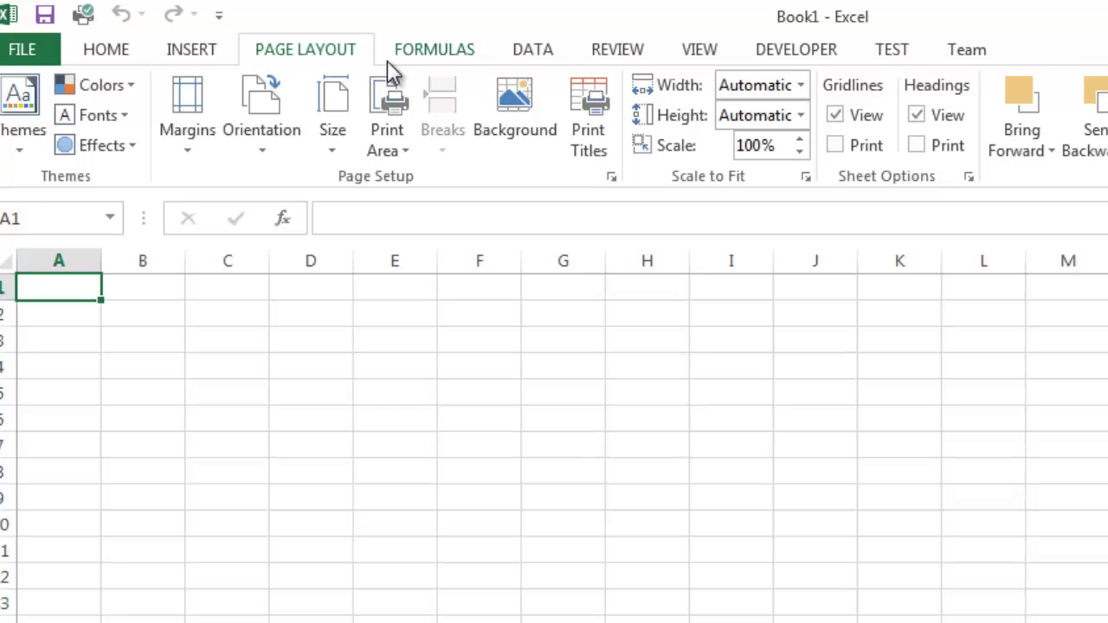
pyautogui.click(432, 52)
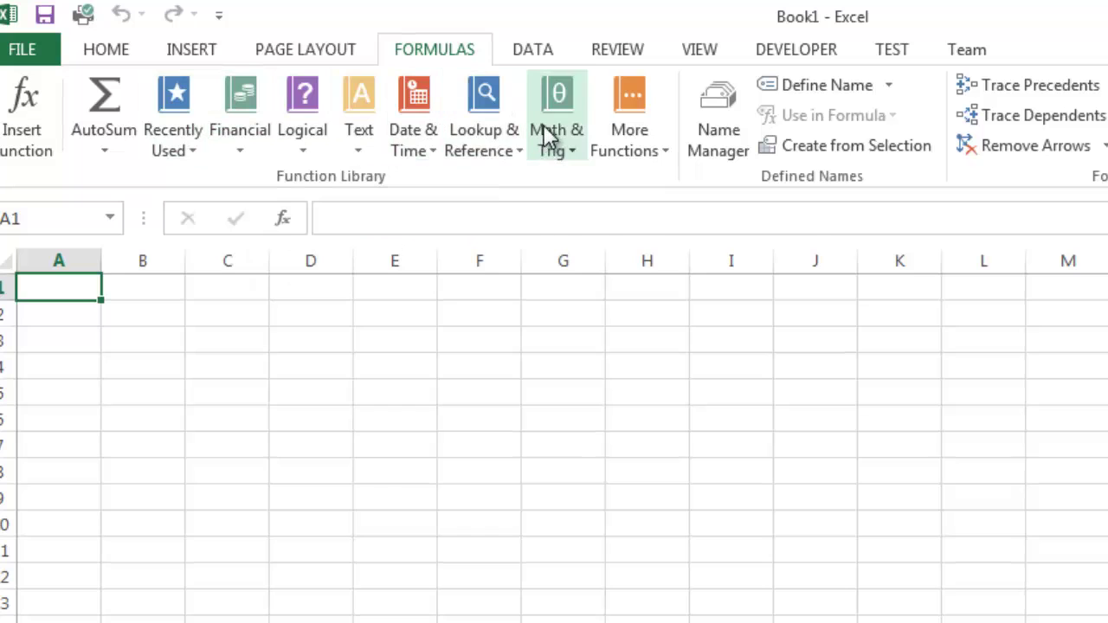
pyautogui.click(533, 50)
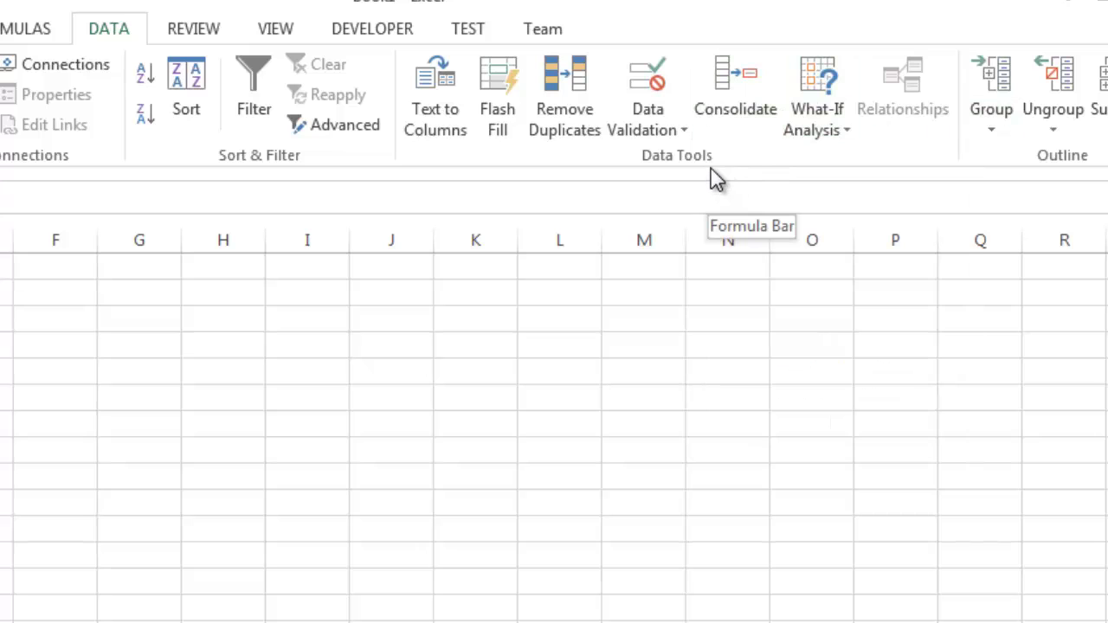
pyautogui.click(194, 35)
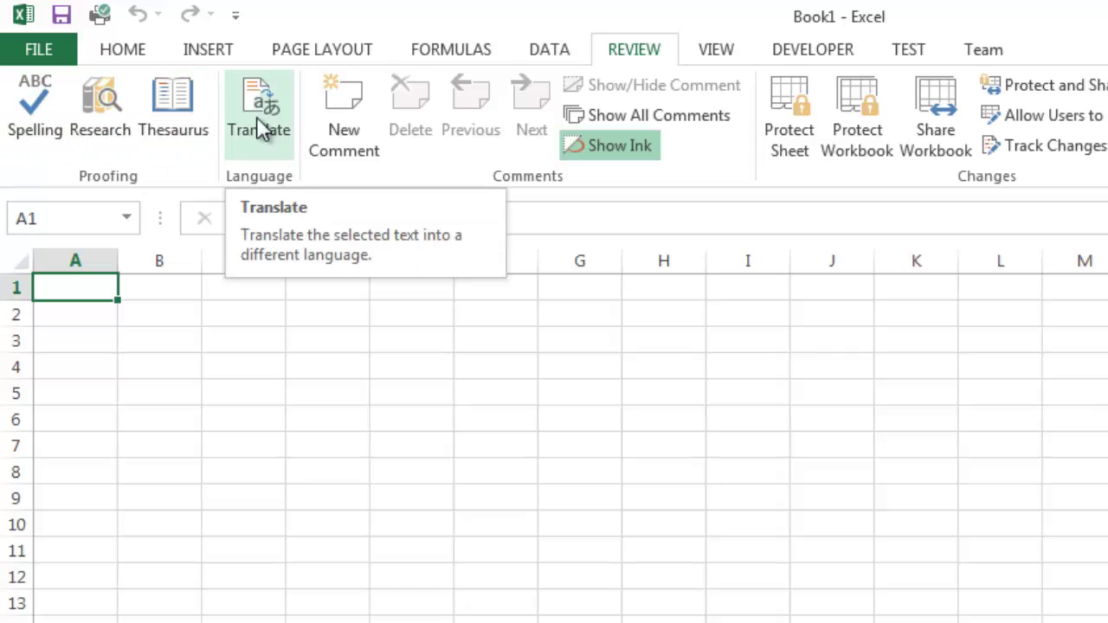
pyautogui.click(728, 54)
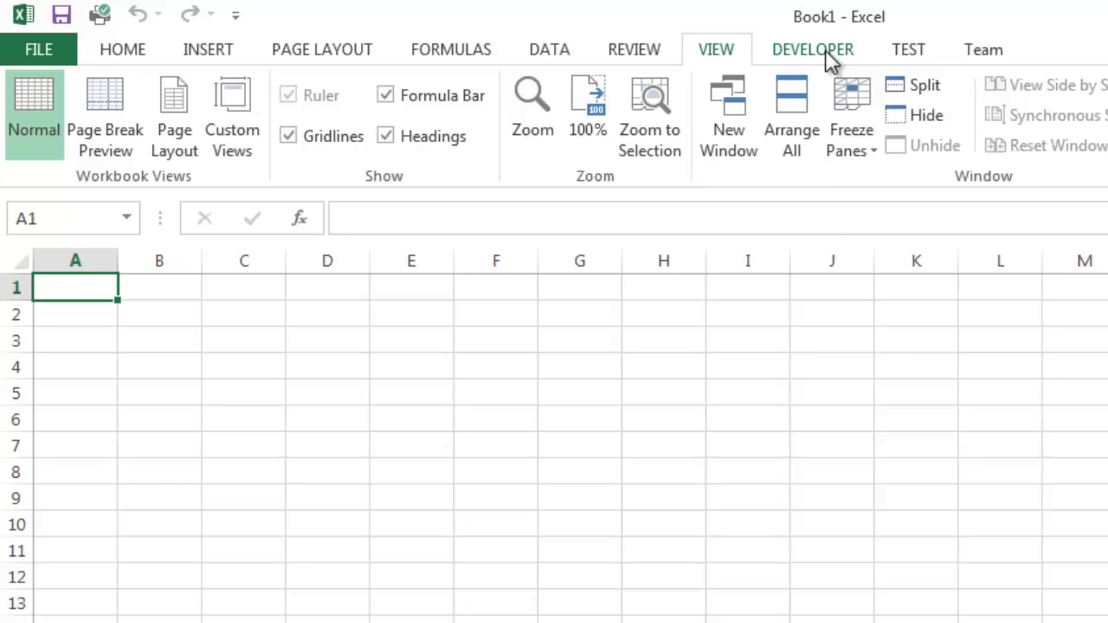
pyautogui.click(823, 50)
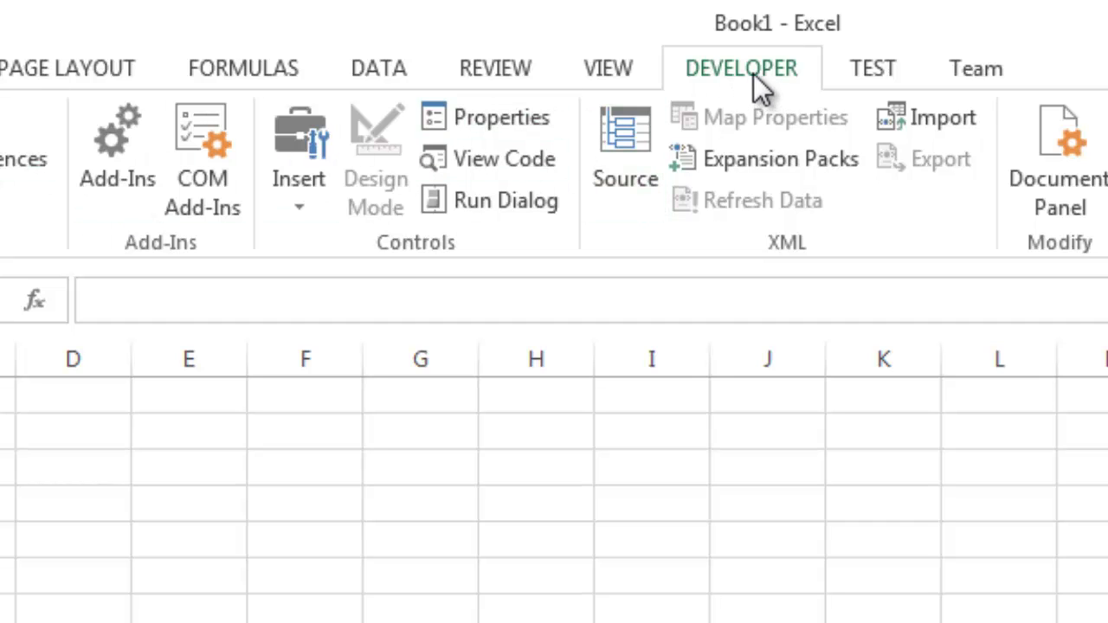
pyautogui.click(877, 70)
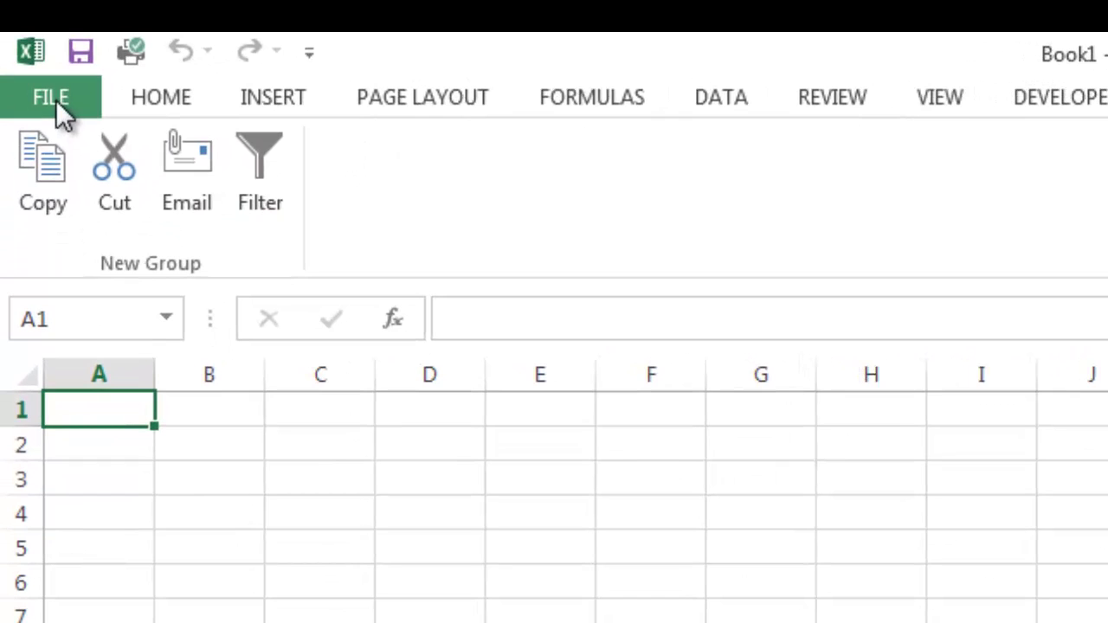
# Hide the Developer tab from the main tabs in the ribbon customization options
pyautogui.click(56, 99)
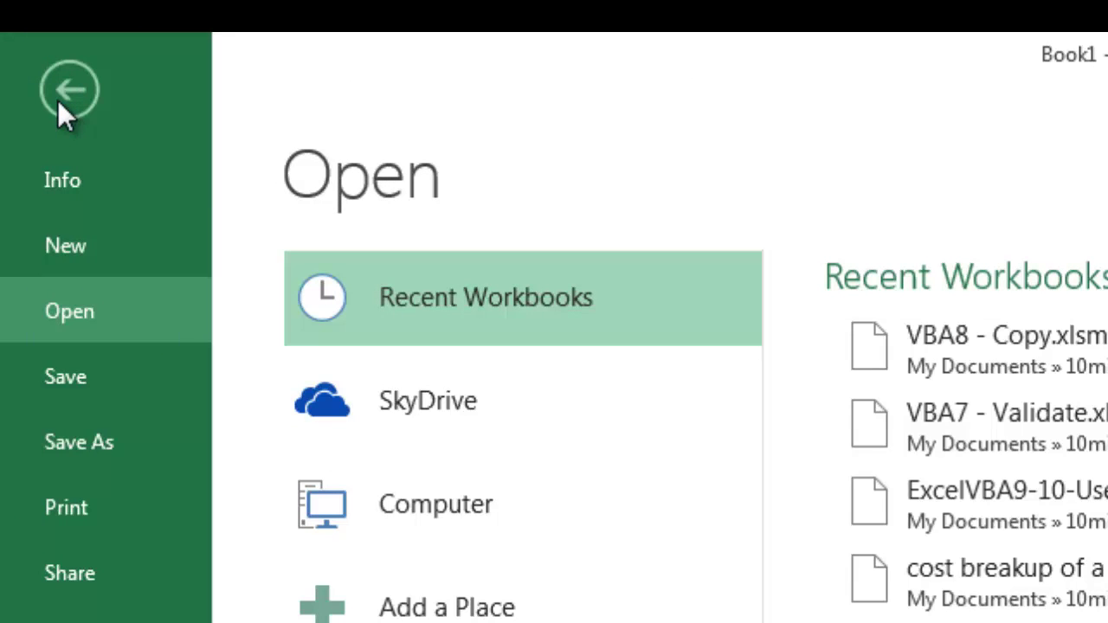
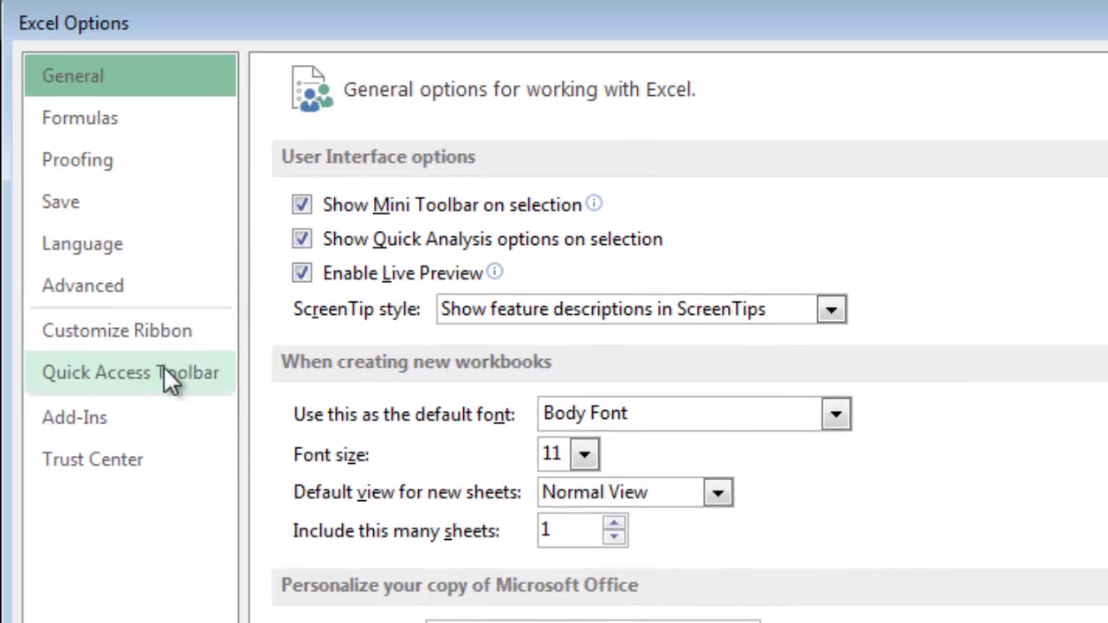
pyautogui.click(127, 337)
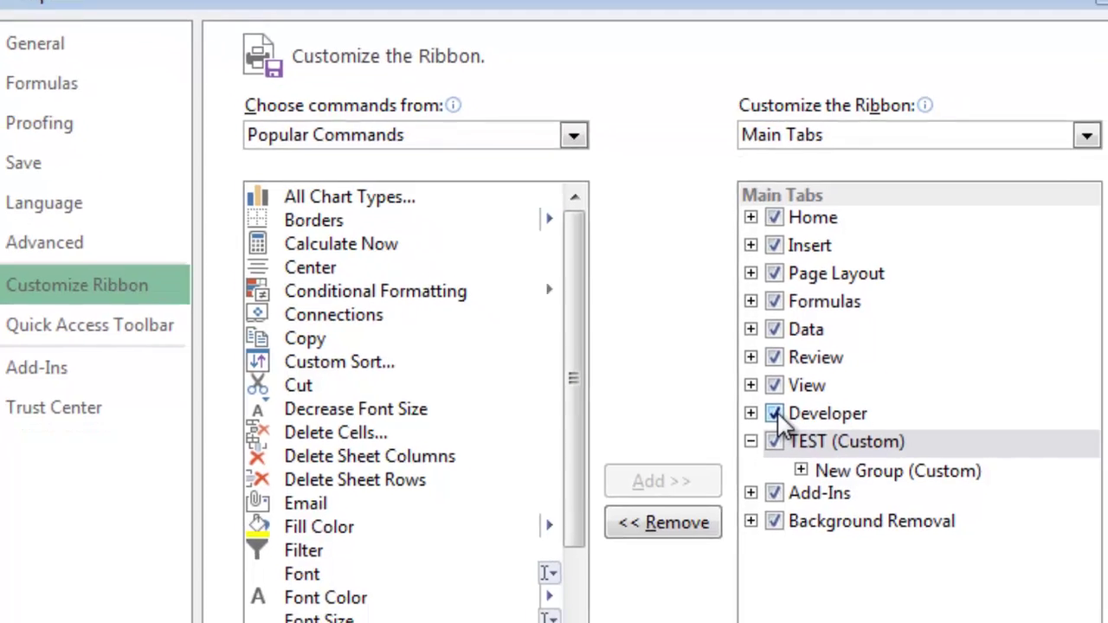
pyautogui.click(852, 466)
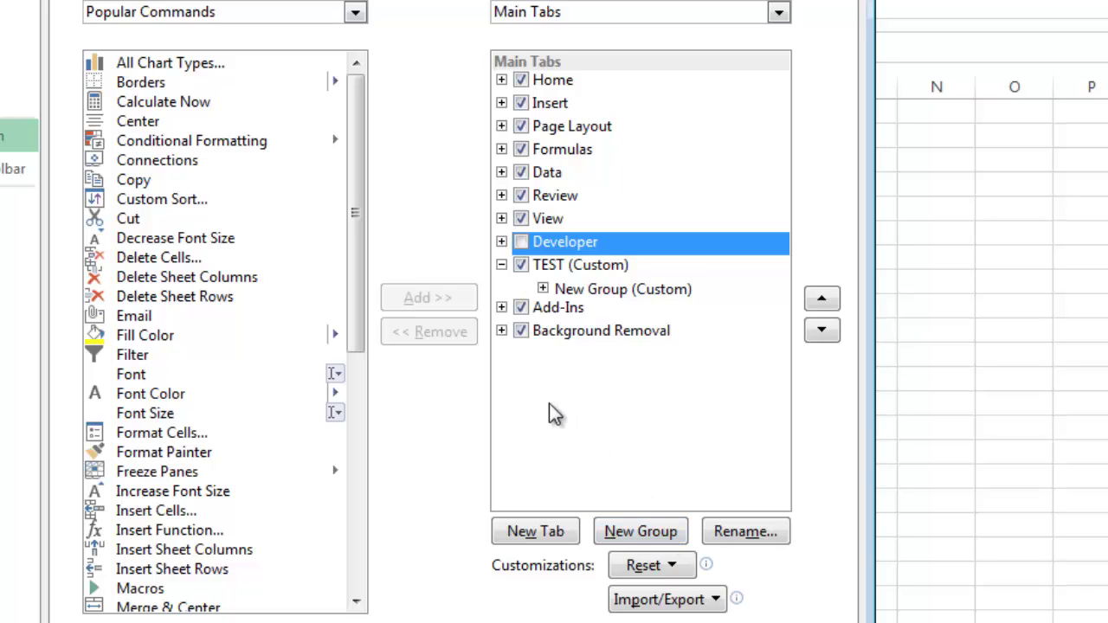
# Add the Format Cells command to the custom group of the TEST ribbon tab
pyautogui.click(584, 293)
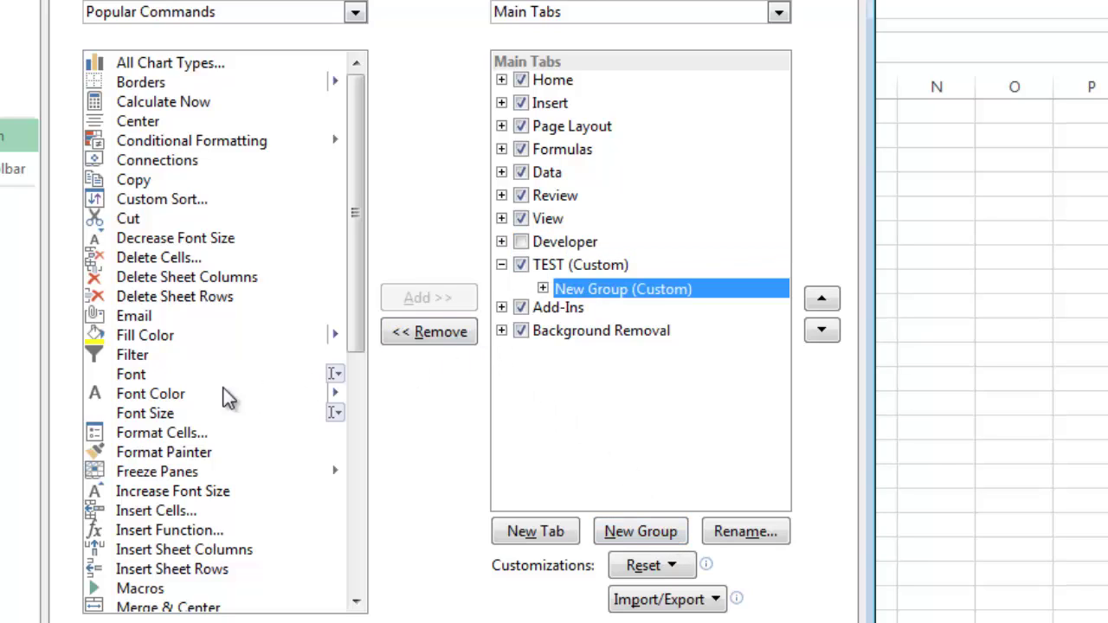
pyautogui.click(142, 433)
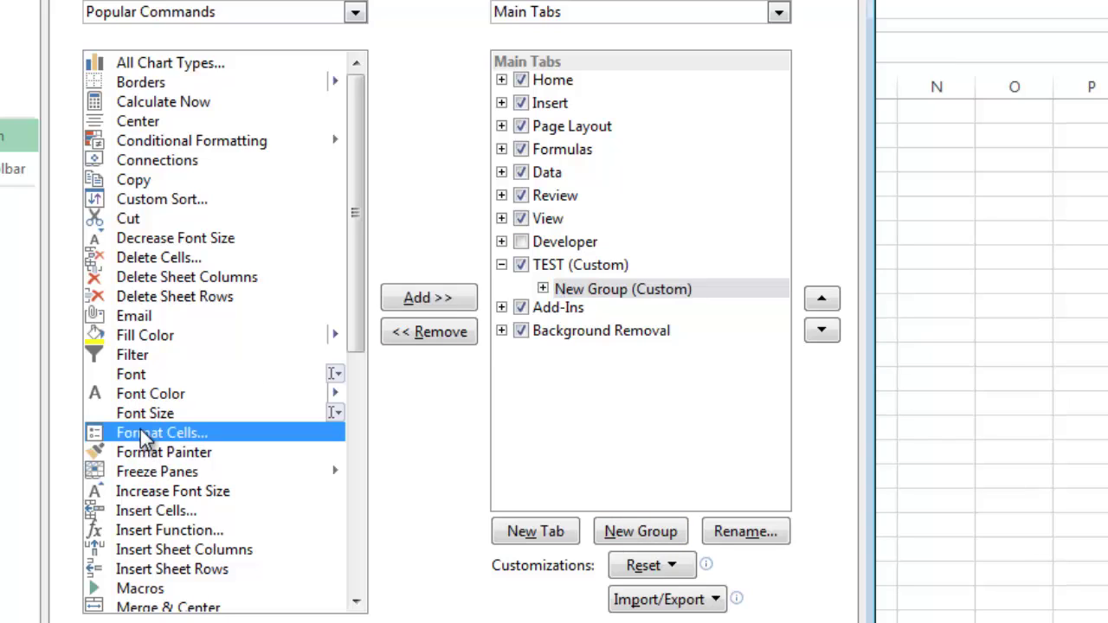
pyautogui.click(430, 299)
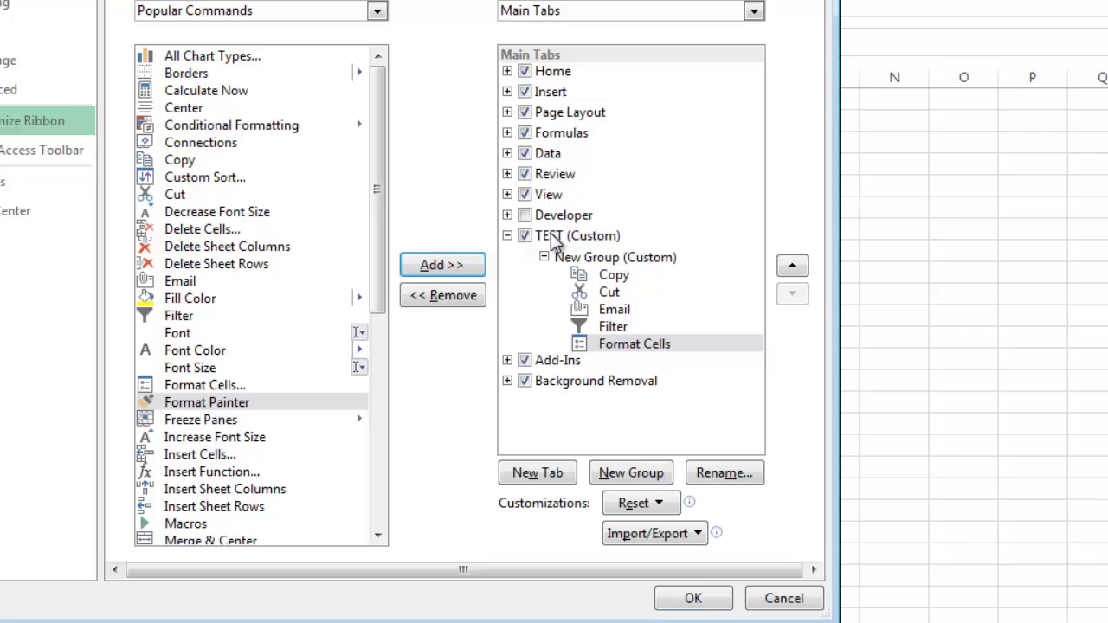
# Remove the custom TEST tab from the ribbon and apply the customization
pyautogui.click(551, 241)
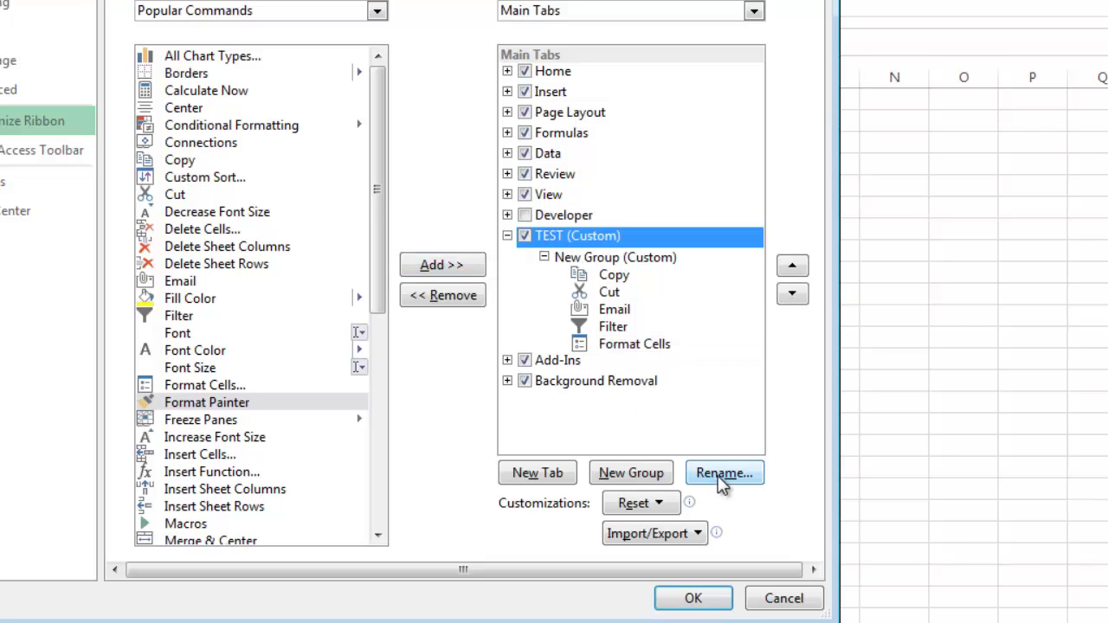
pyautogui.rightClick(582, 237)
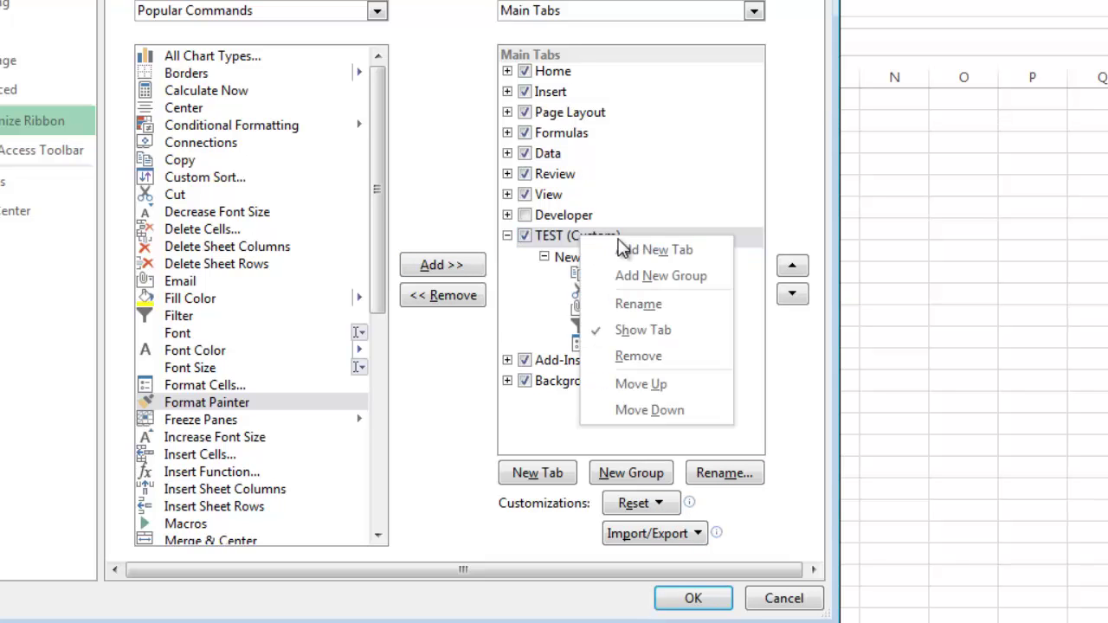
pyautogui.click(651, 356)
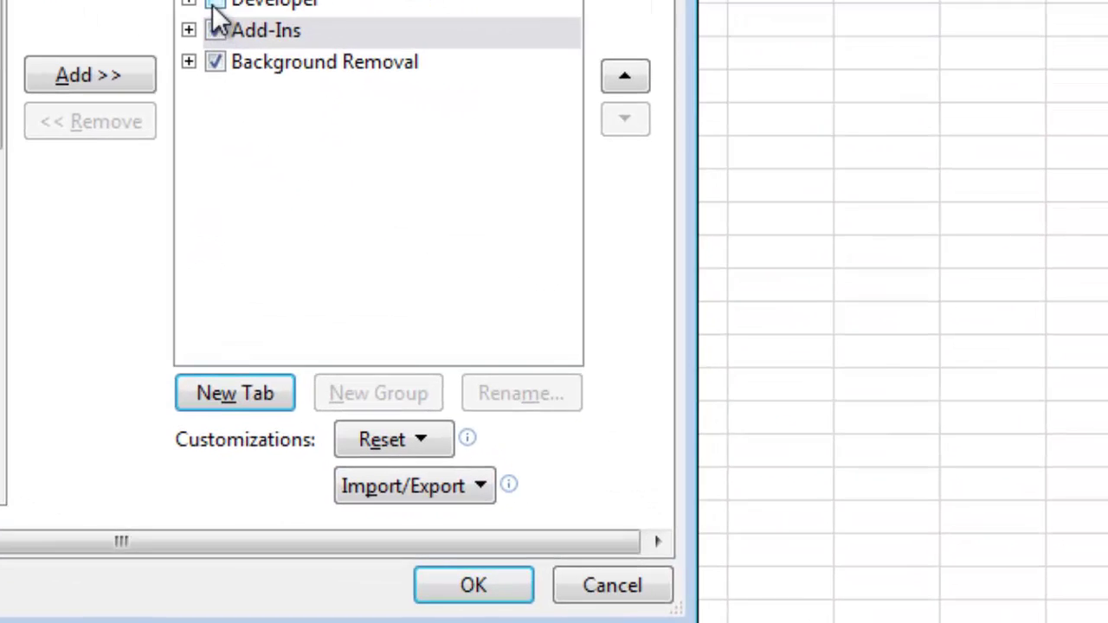
pyautogui.click(485, 587)
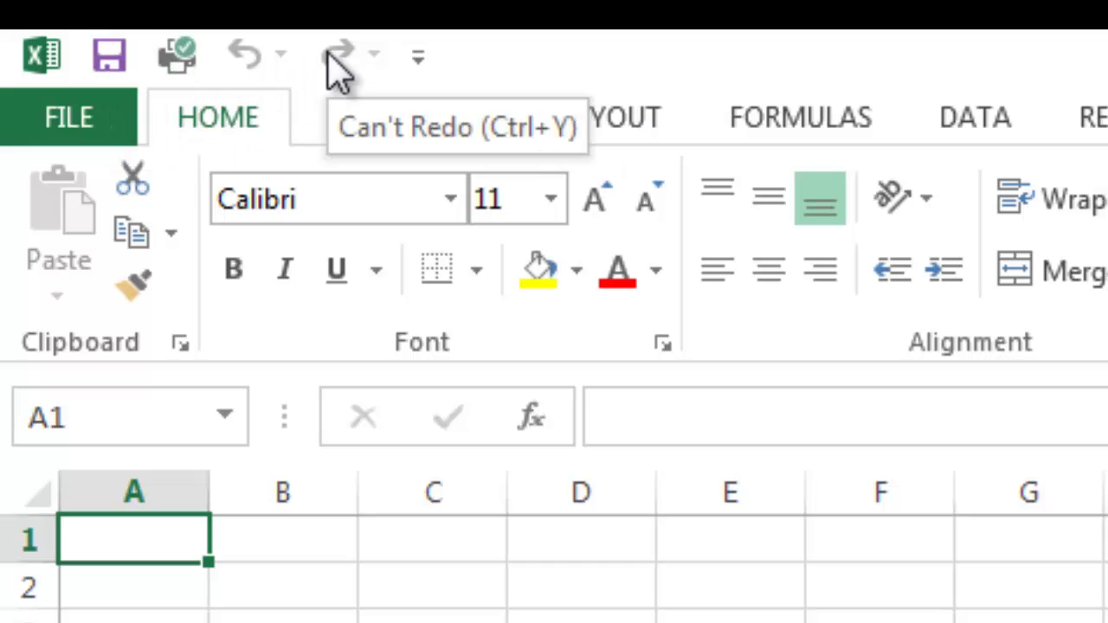
# Add the Spelling and Filter commands to the Quick Access Toolbar
pyautogui.click(417, 59)
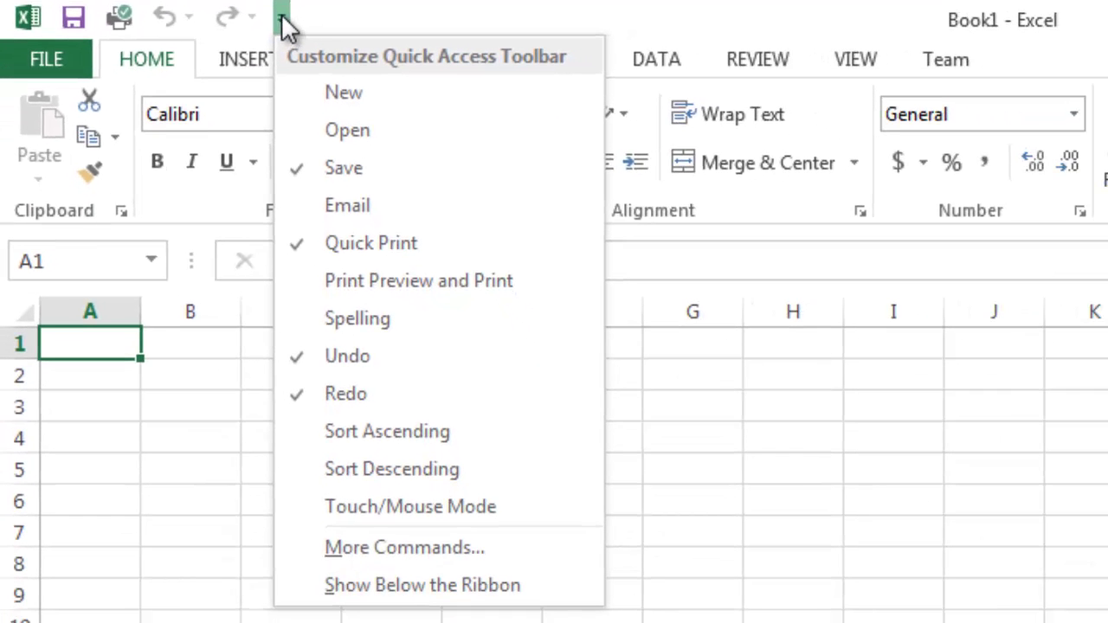
pyautogui.click(347, 320)
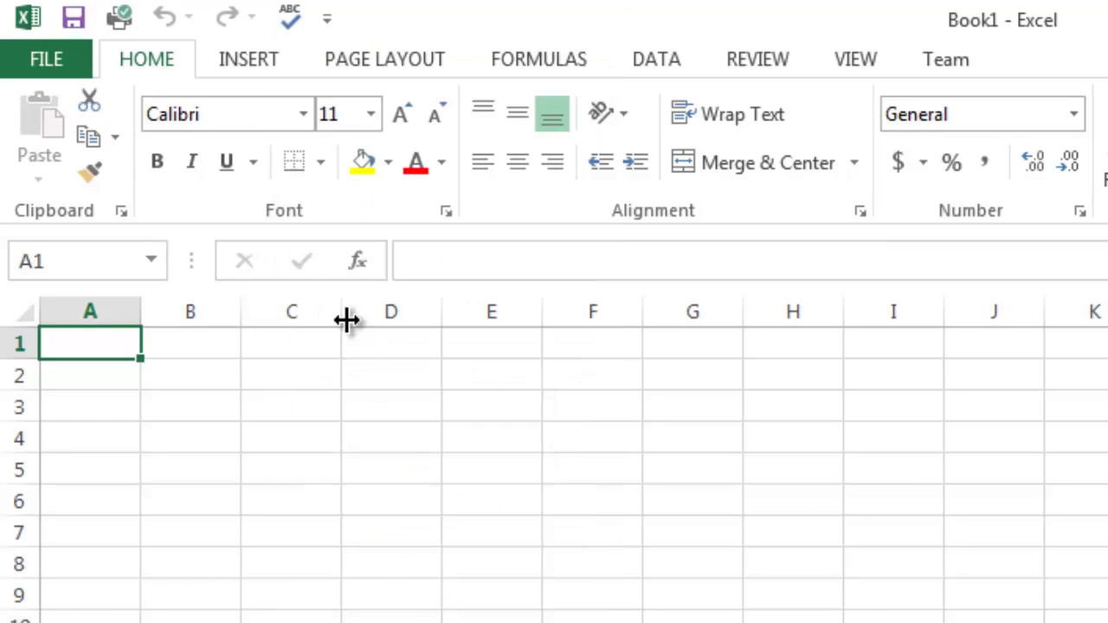
pyautogui.click(328, 17)
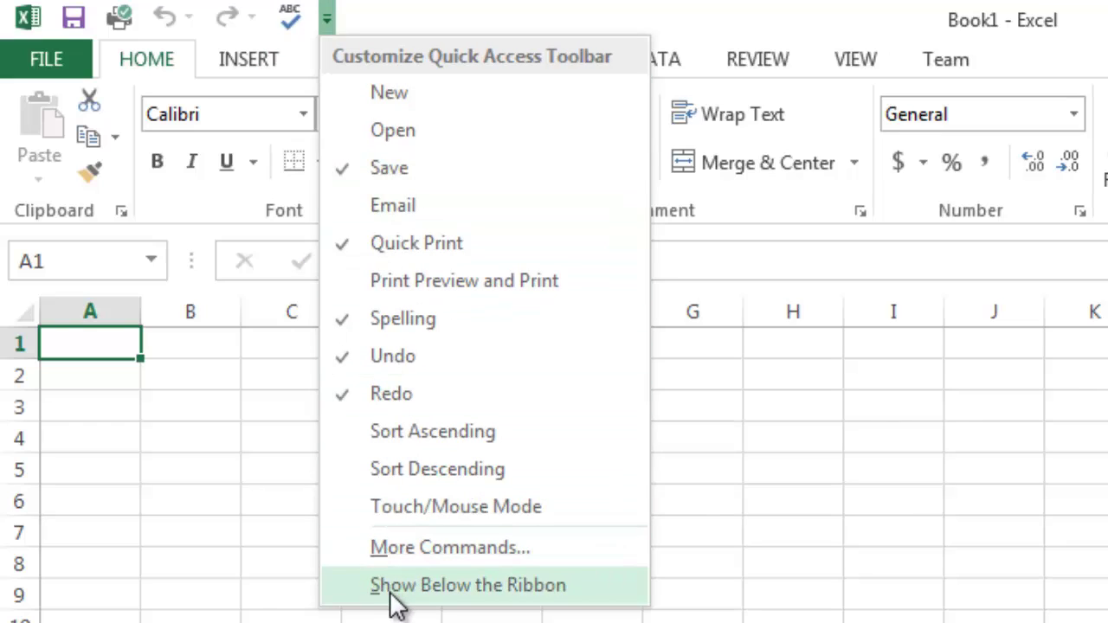
pyautogui.click(401, 547)
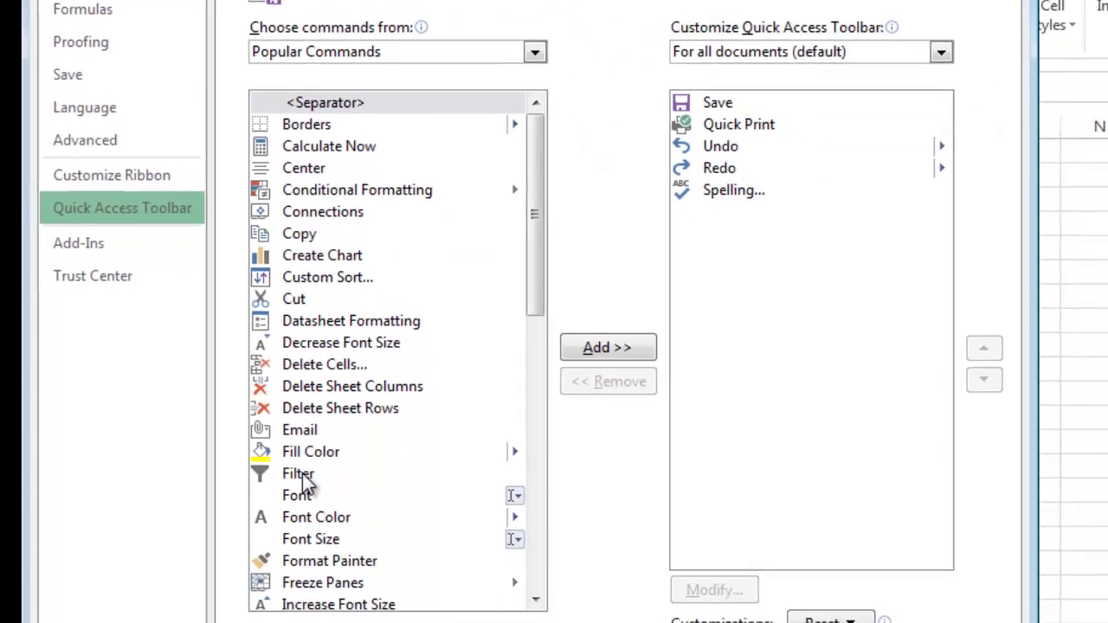
pyautogui.click(305, 484)
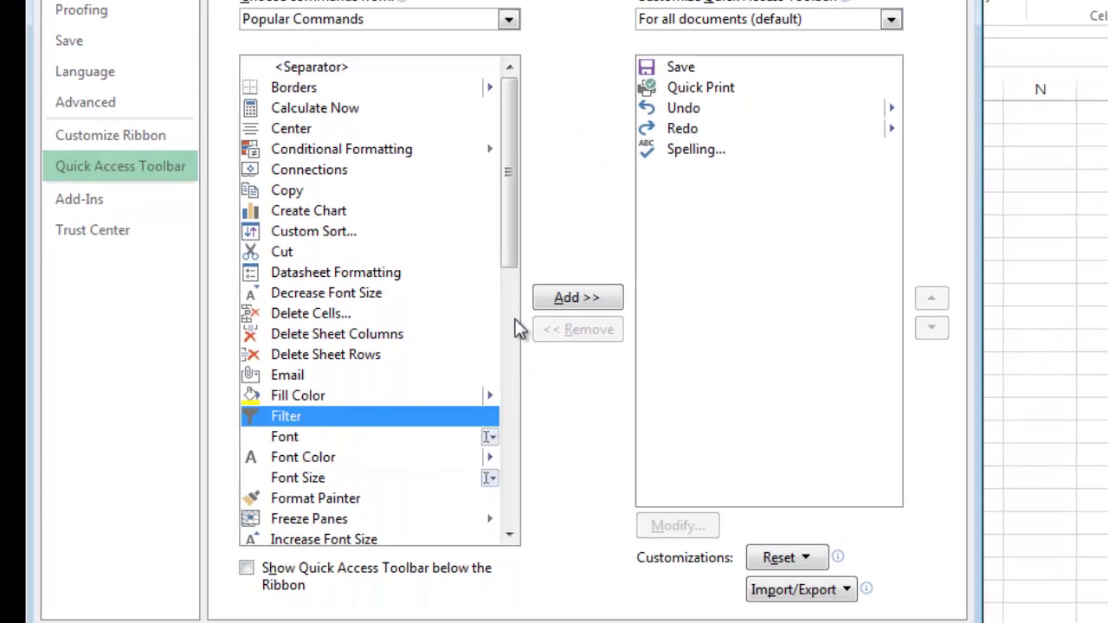
pyautogui.click(572, 299)
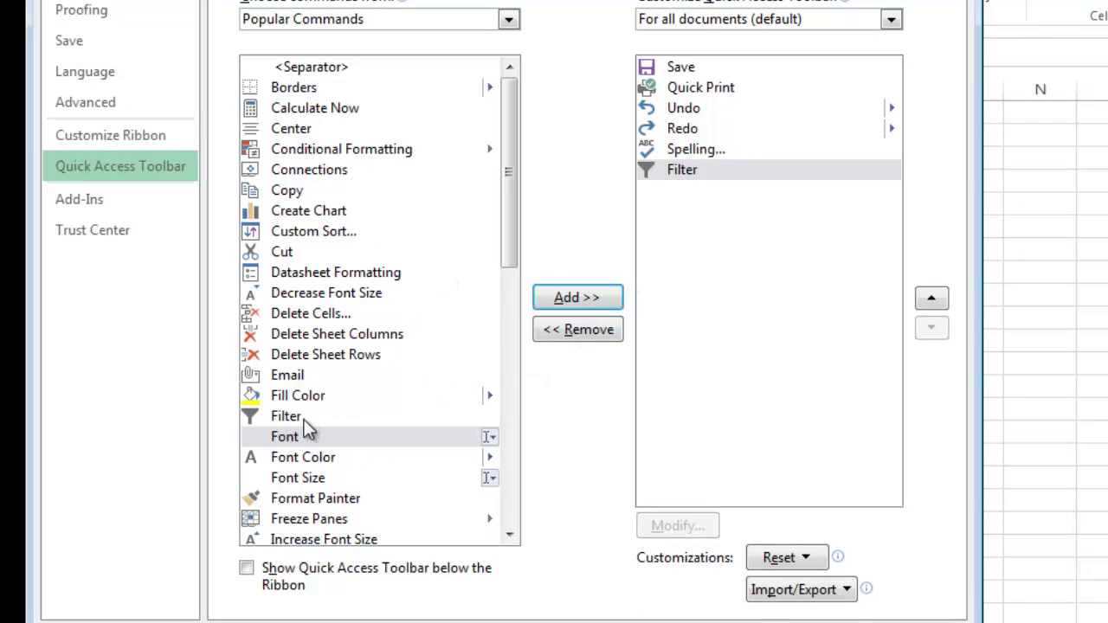
pyautogui.click(824, 622)
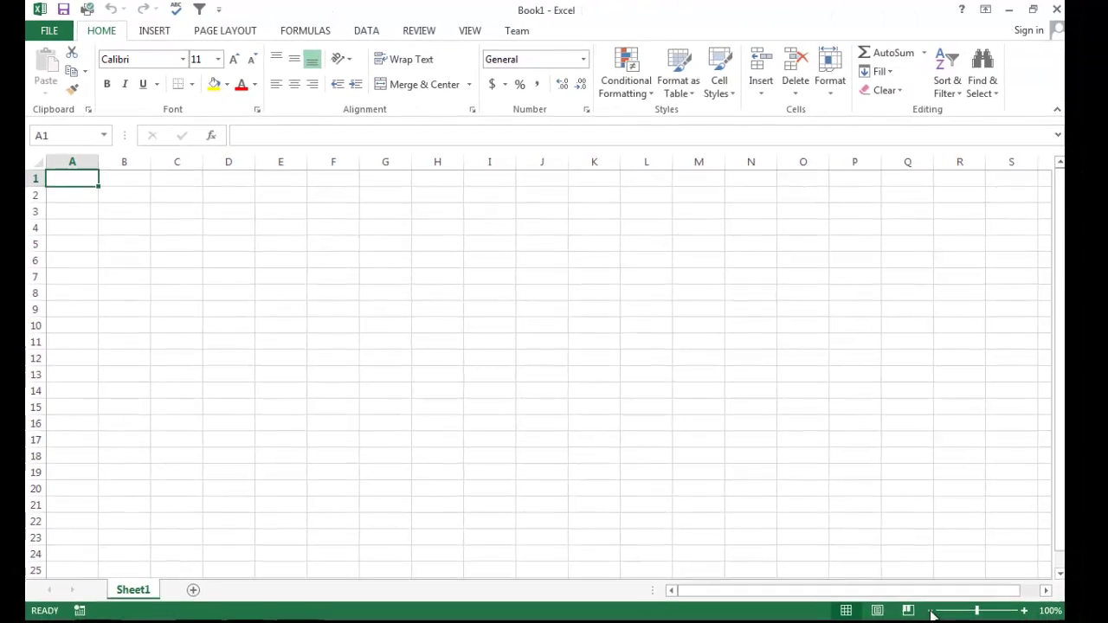
# Vary the worksheet zoom between 80% and 110%, ending at 100%
pyautogui.click(922, 605)
pyautogui.click(922, 604)
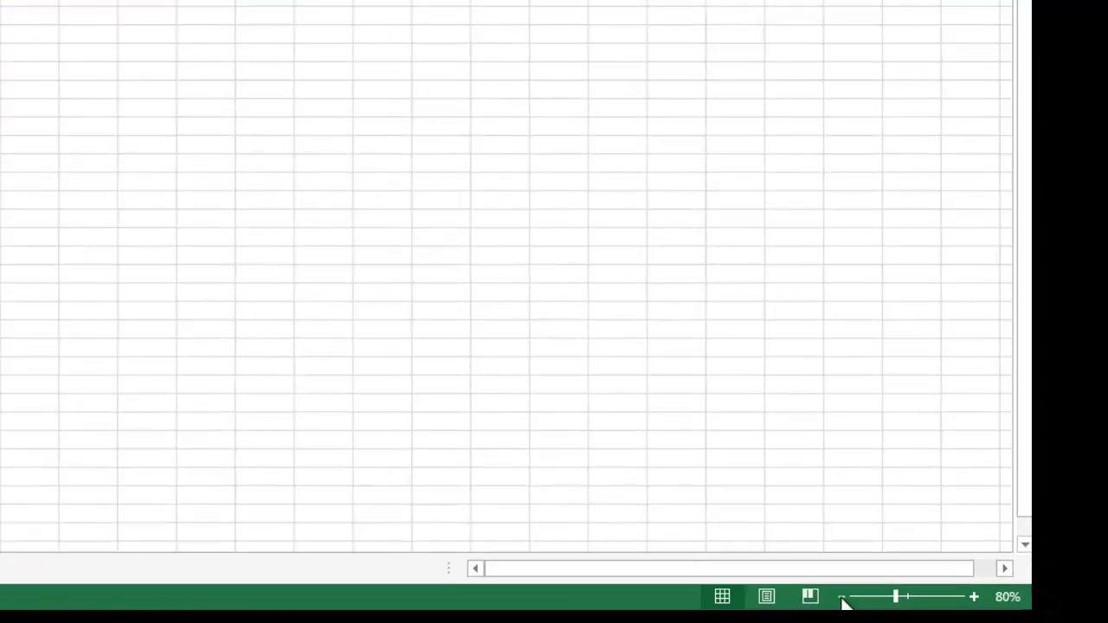
pyautogui.click(864, 578)
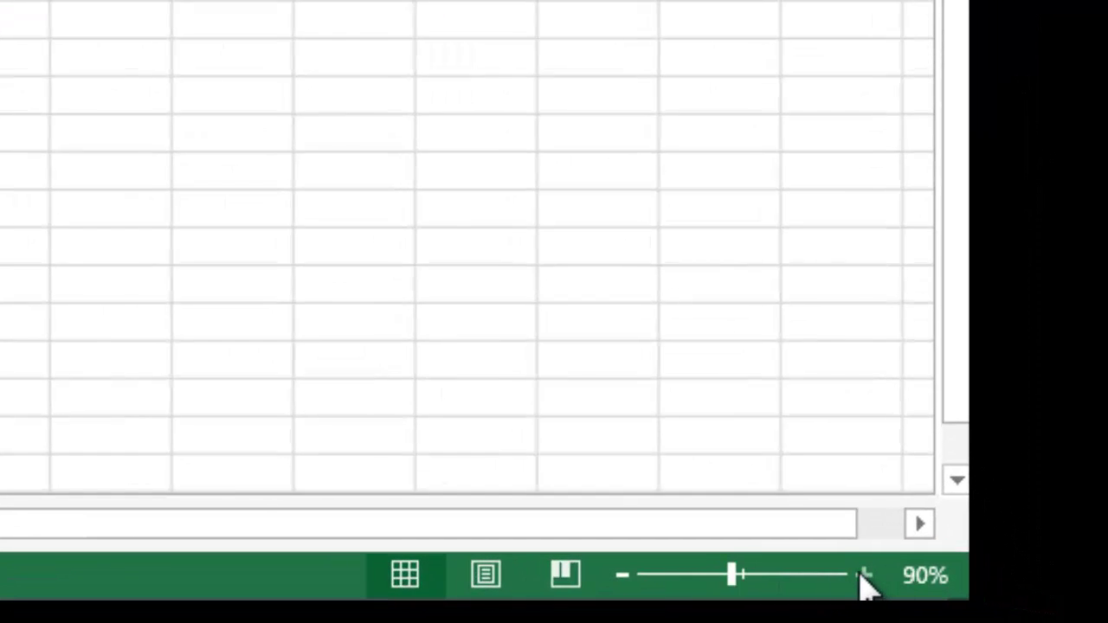
pyautogui.click(863, 578)
pyautogui.click(864, 579)
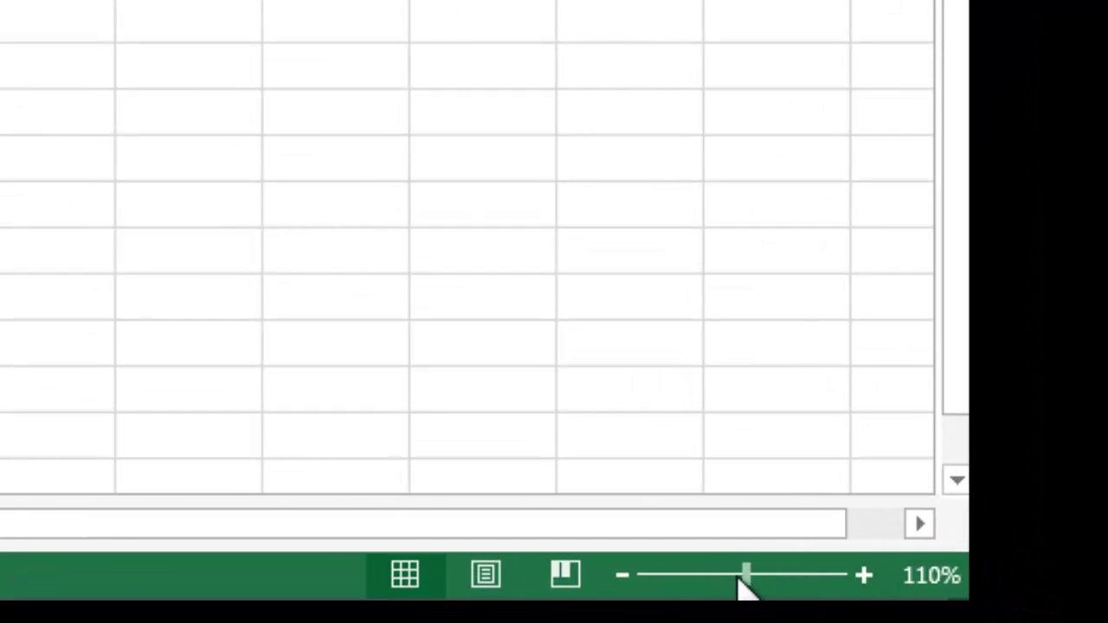
pyautogui.click(623, 577)
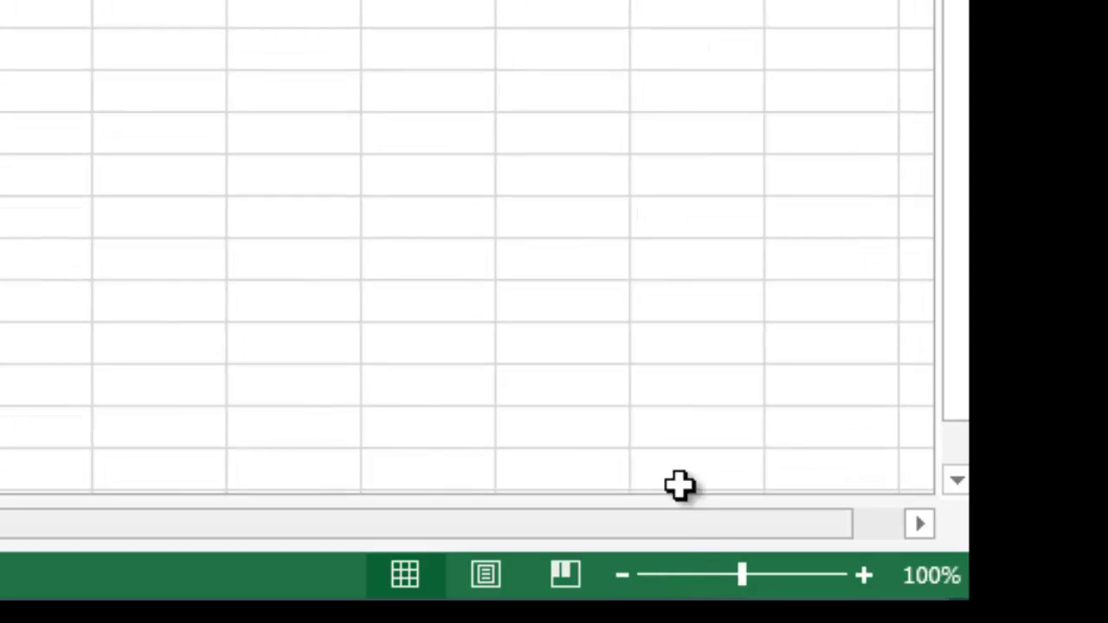